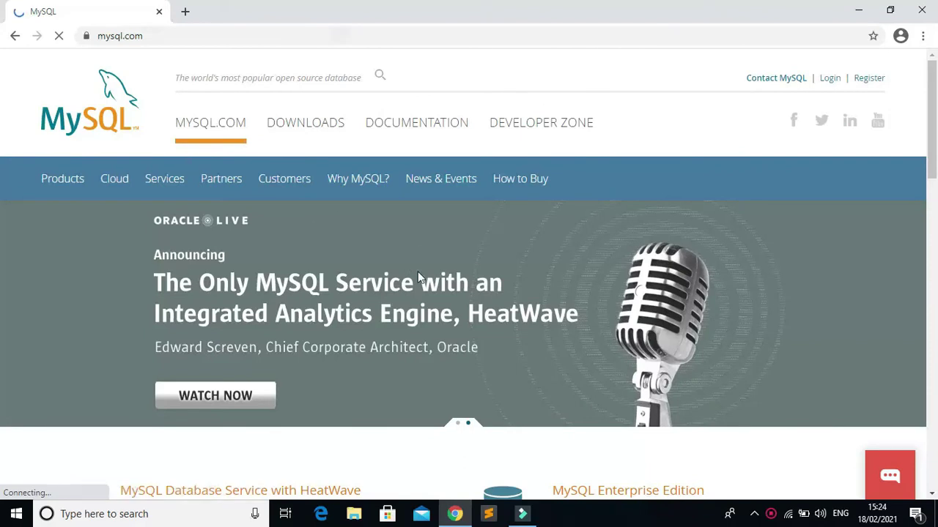
# Open the mysql.com Downloads page and scroll down to the MySQL Community (GPL) Downloads link.
pyautogui.click(324, 122)
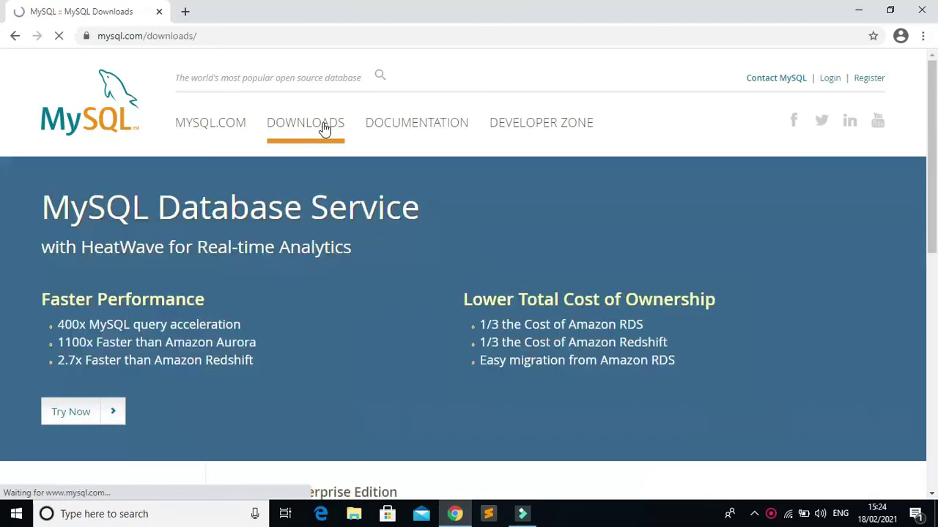
pyautogui.scroll(-10, 506, 378)
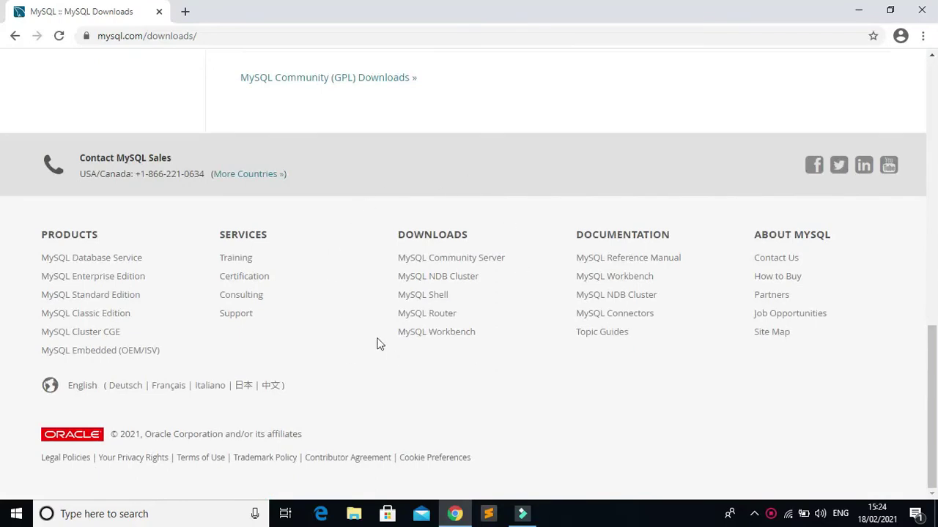
# Open MySQL Community Server, keep Microsoft Windows as the OS, and go to the MySQL Installer download page.
pyautogui.click(437, 261)
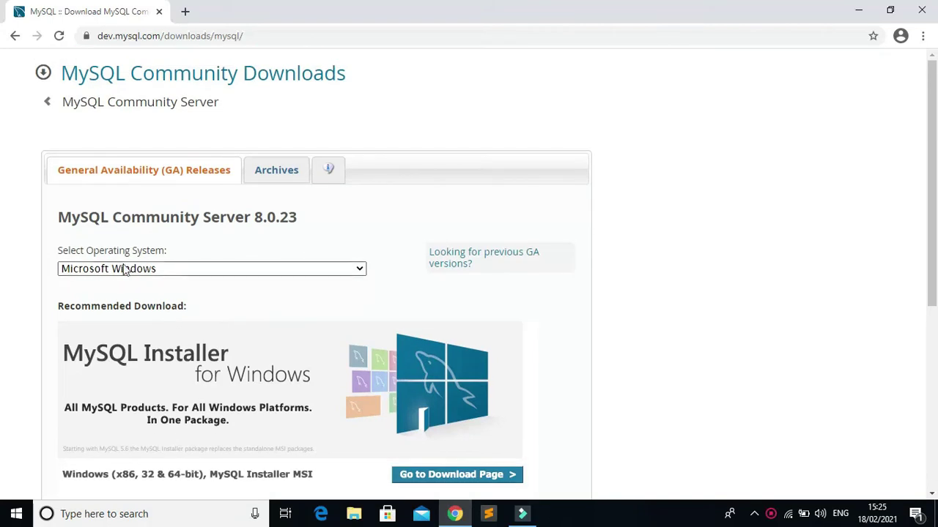
pyautogui.click(217, 277)
pyautogui.scroll(-2, 216, 277)
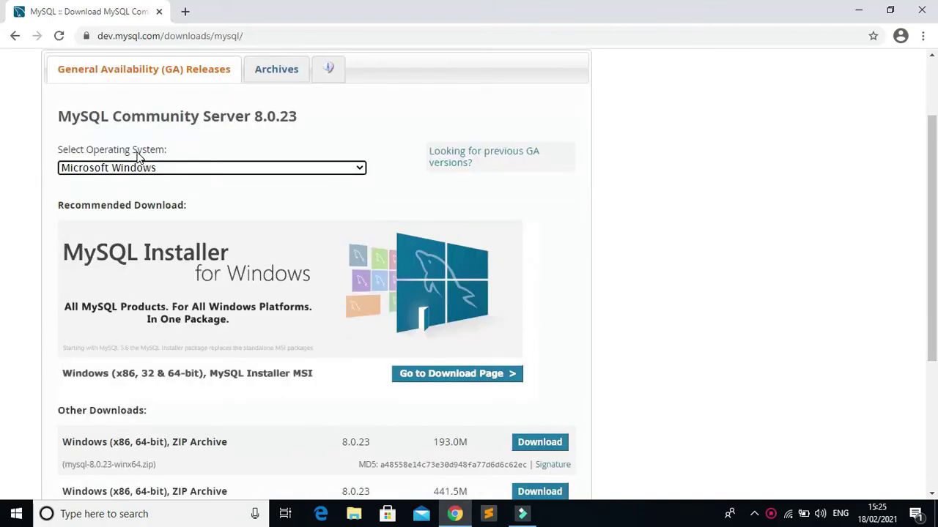
pyautogui.click(196, 172)
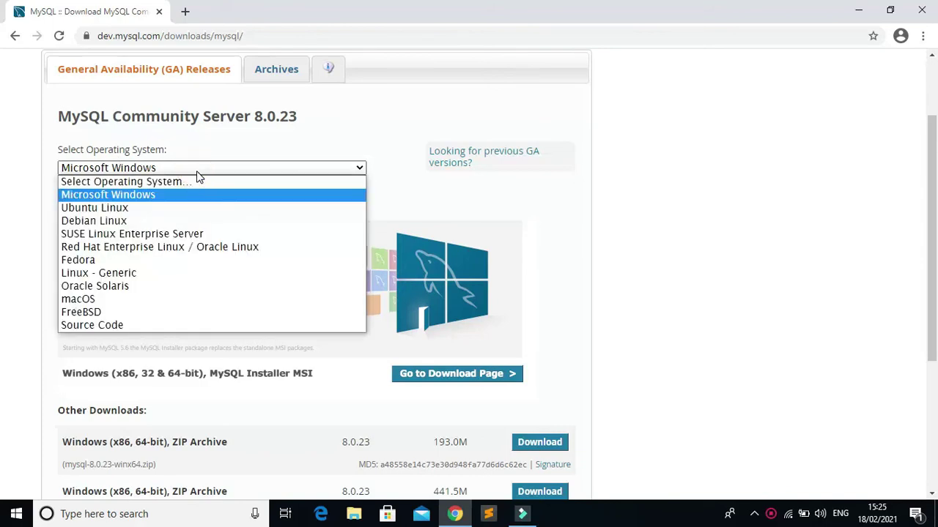
pyautogui.click(196, 169)
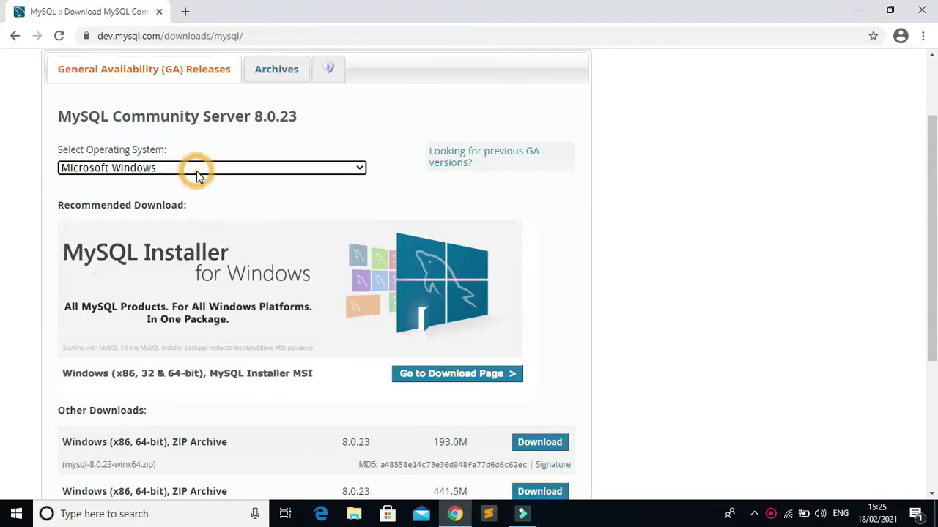
pyautogui.scroll(-2, 271, 316)
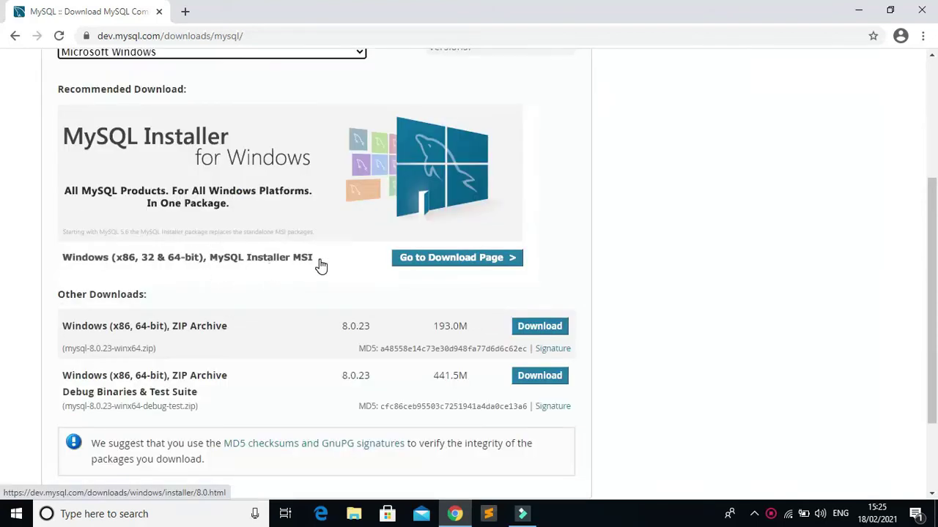
pyautogui.click(458, 263)
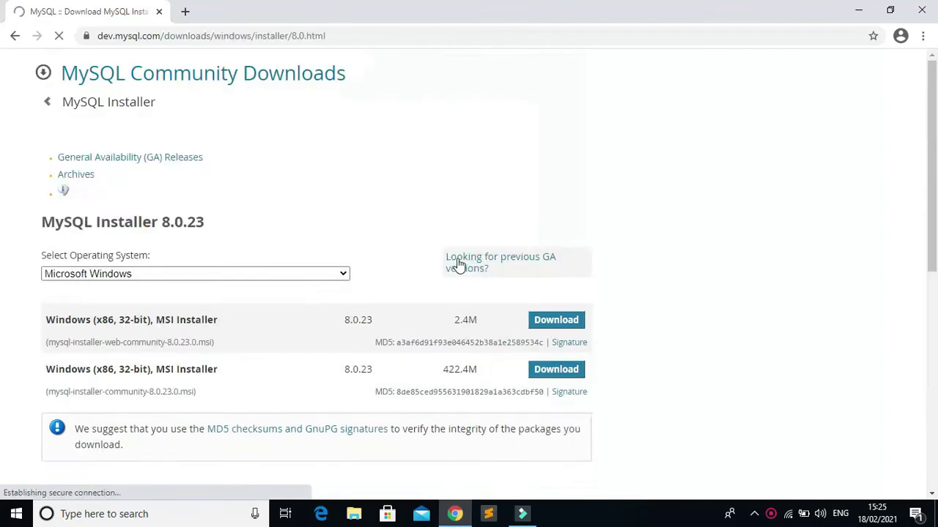
# Download the 2.4M MySQL Installer 8.0.23 web MSI without logging in, then launch it.
pyautogui.scroll(-2, 118, 235)
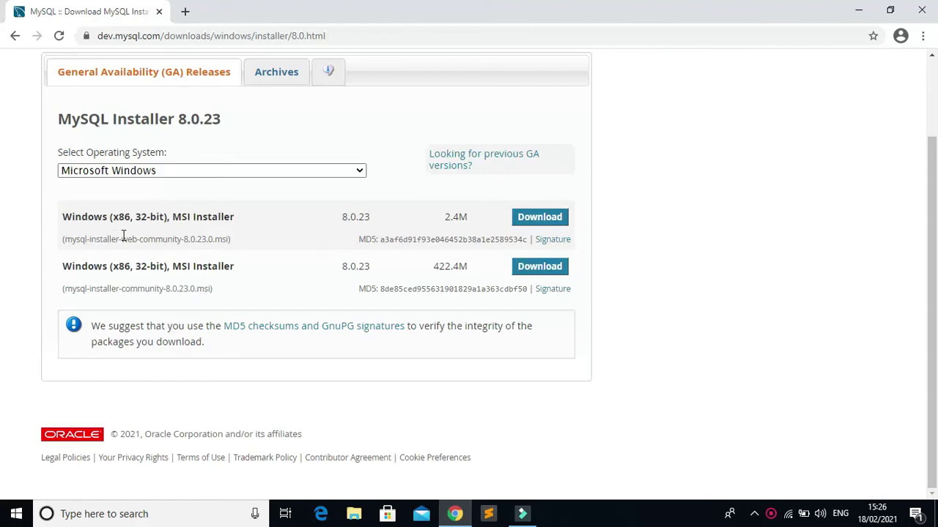
pyautogui.click(531, 223)
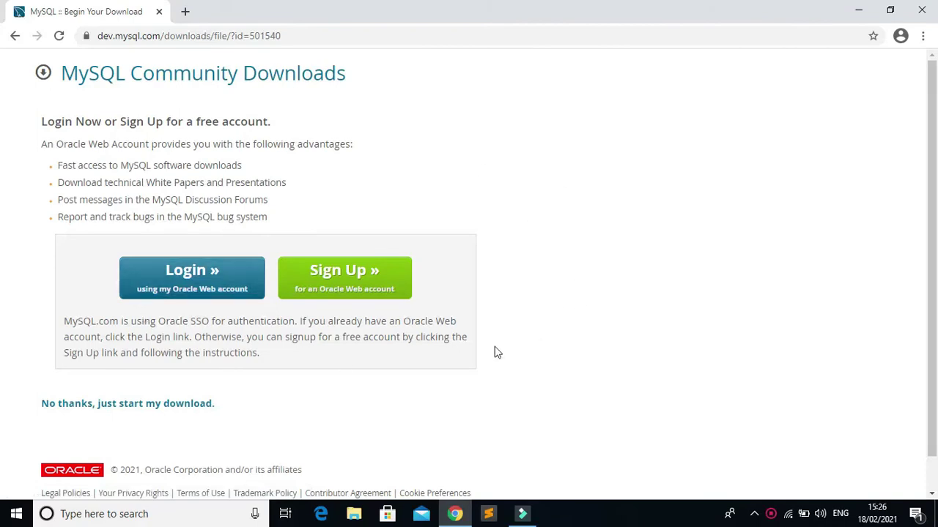
pyautogui.scroll(-1, 327, 373)
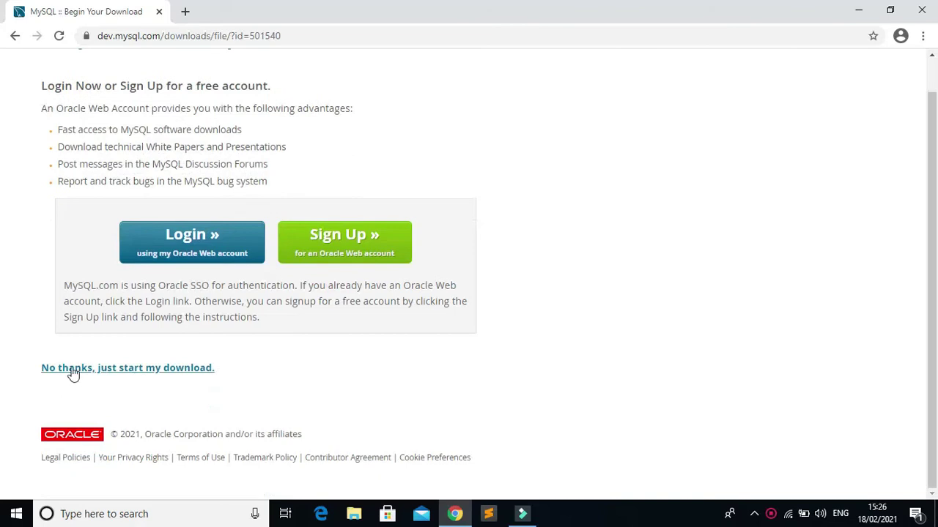
pyautogui.click(142, 372)
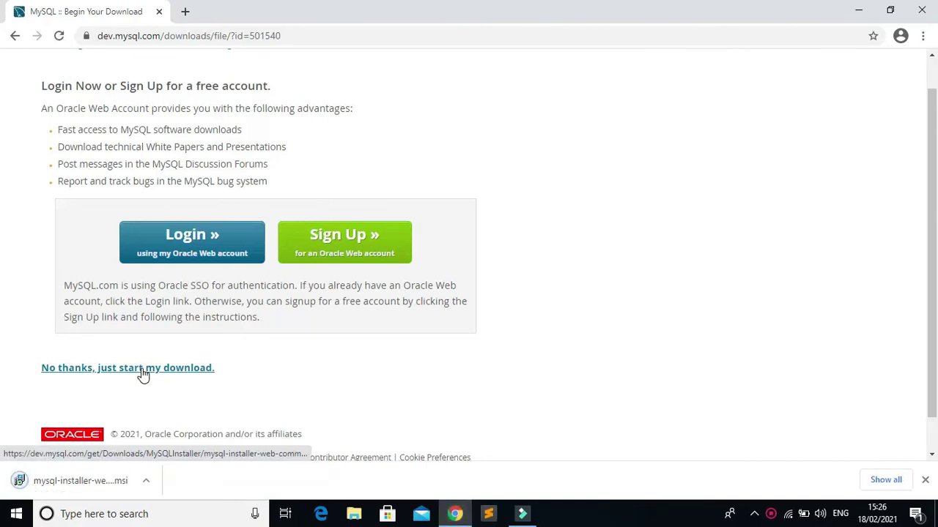
pyautogui.click(71, 491)
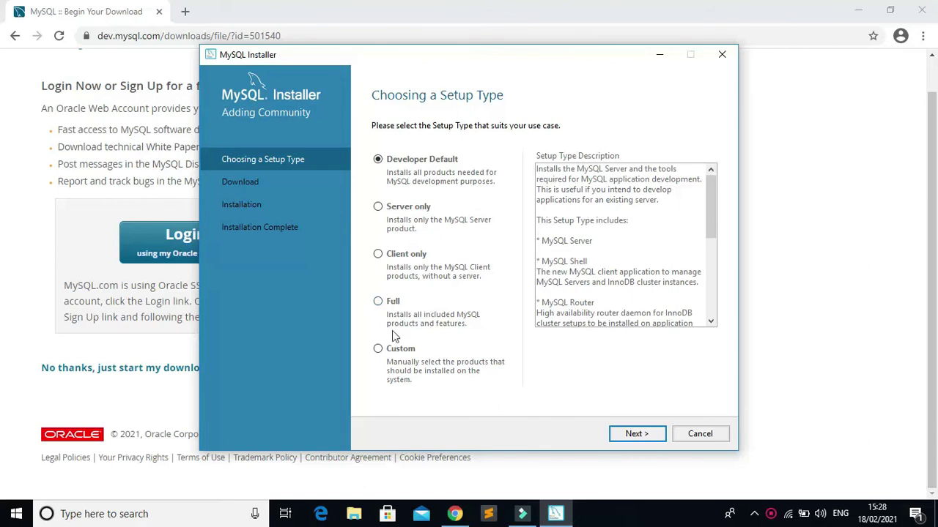
# Choose the Custom setup type and continue to the Select Products step.
pyautogui.click(375, 353)
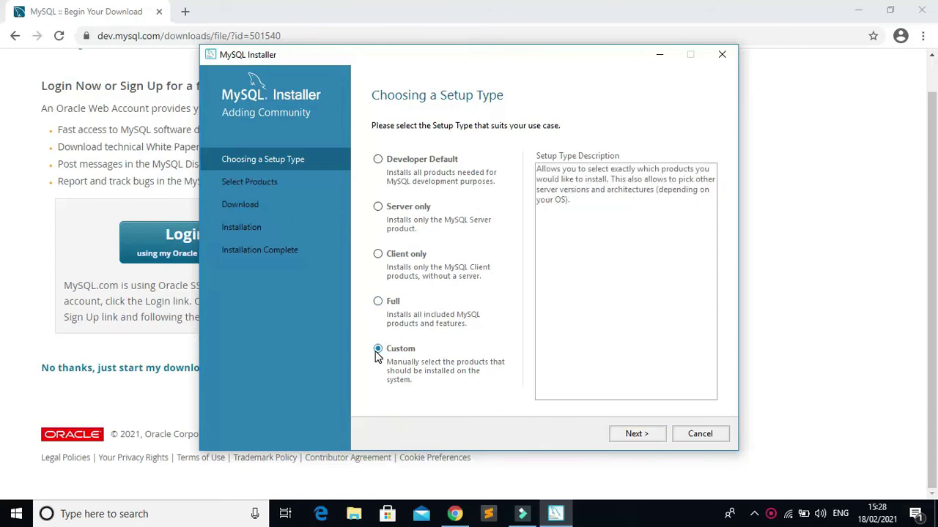
pyautogui.click(620, 434)
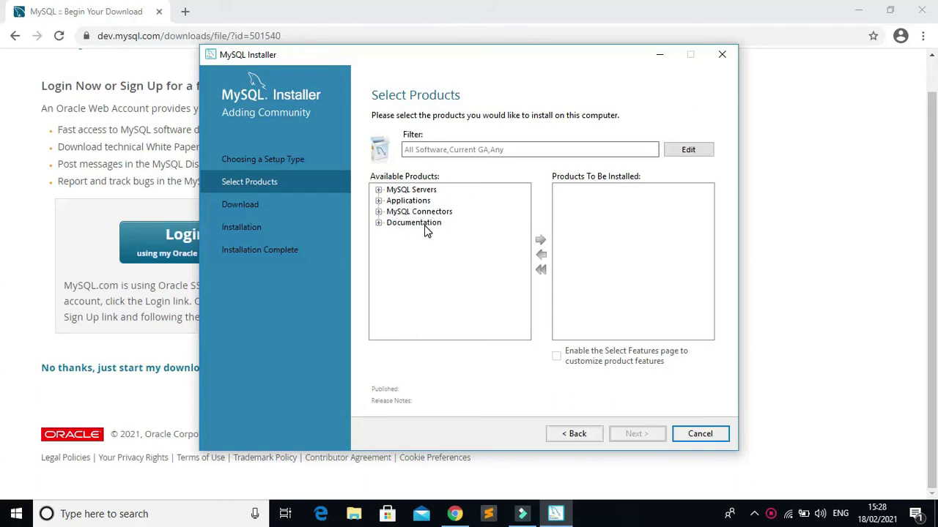
# Add MySQL Server 8.0.23 - X64 from MySQL Servers to the products to install.
pyautogui.click(378, 190)
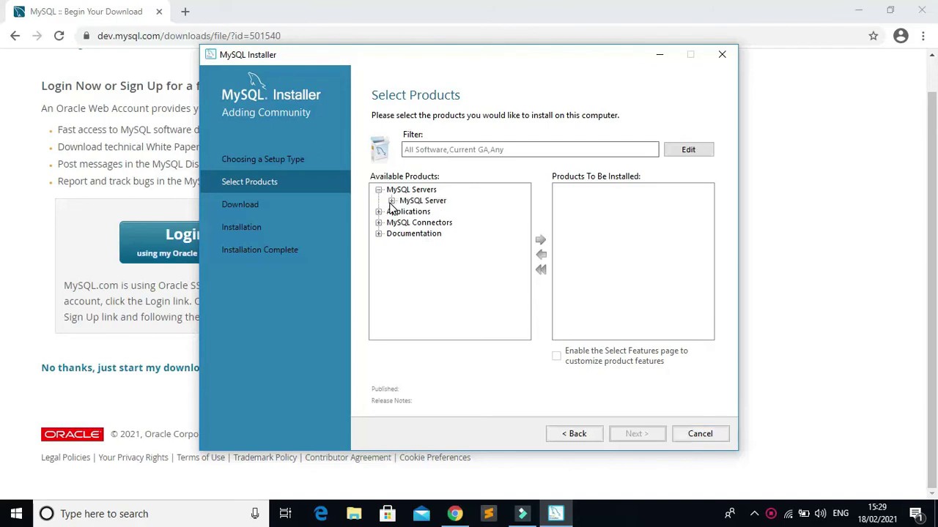
pyautogui.click(390, 201)
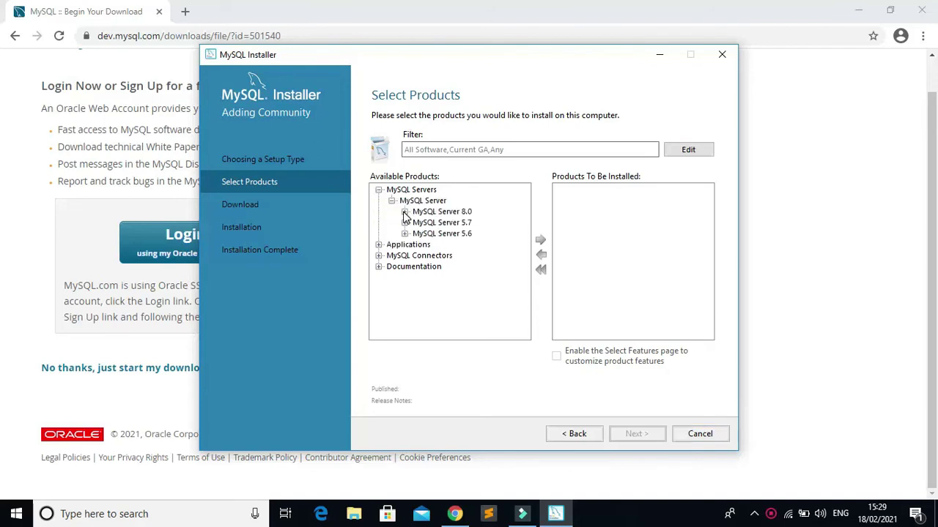
pyautogui.click(405, 212)
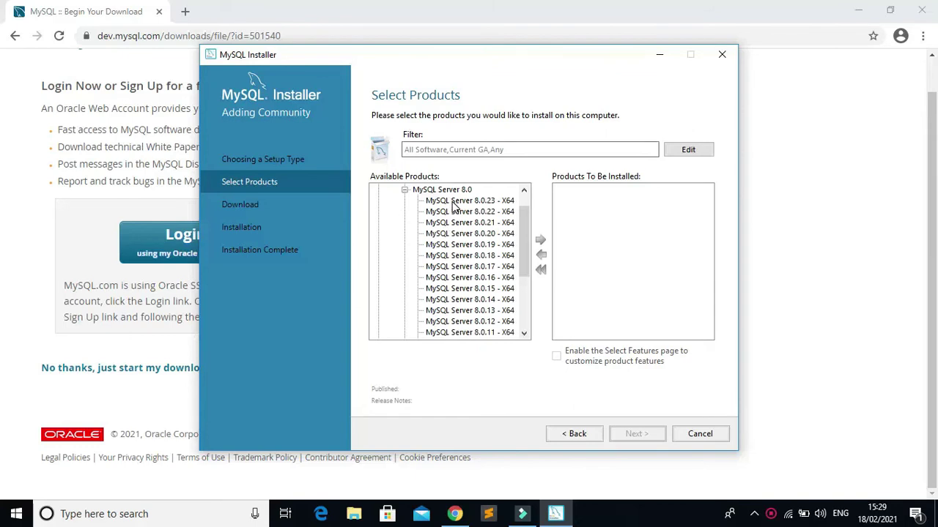
pyautogui.click(454, 204)
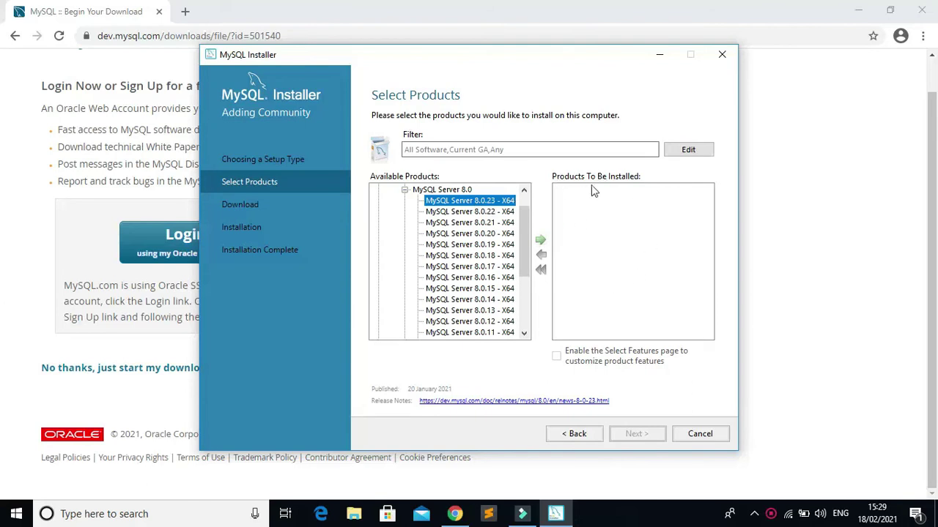
pyautogui.click(542, 243)
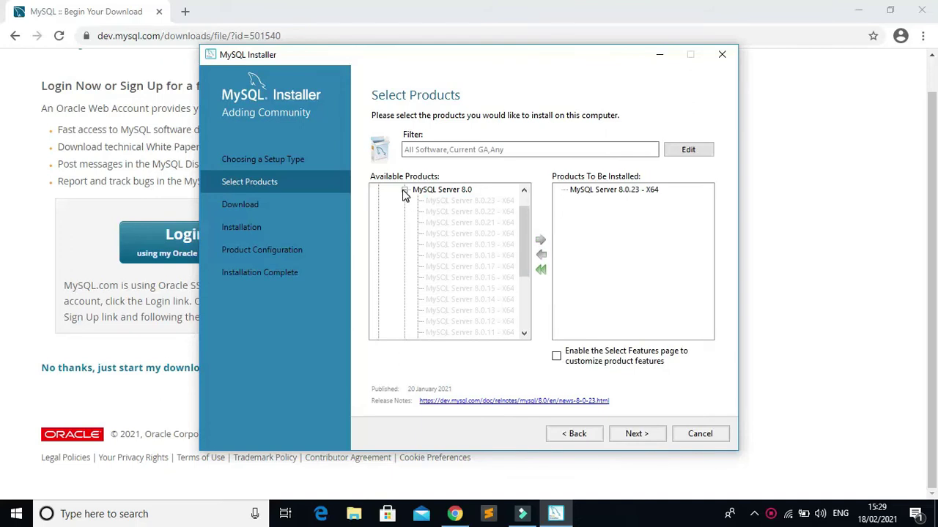
pyautogui.click(404, 191)
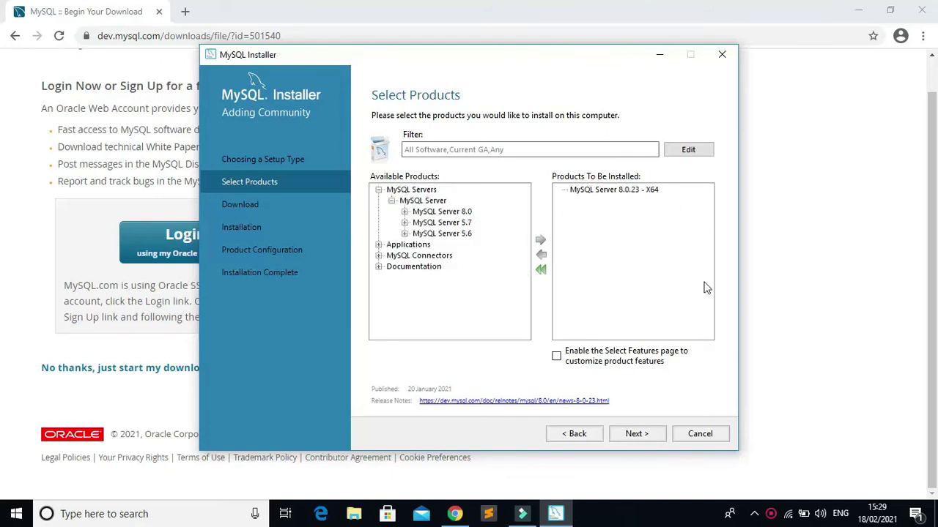
# Add MySQL Shell 8.0.23 - X64 from Applications to the install list and proceed.
pyautogui.click(379, 245)
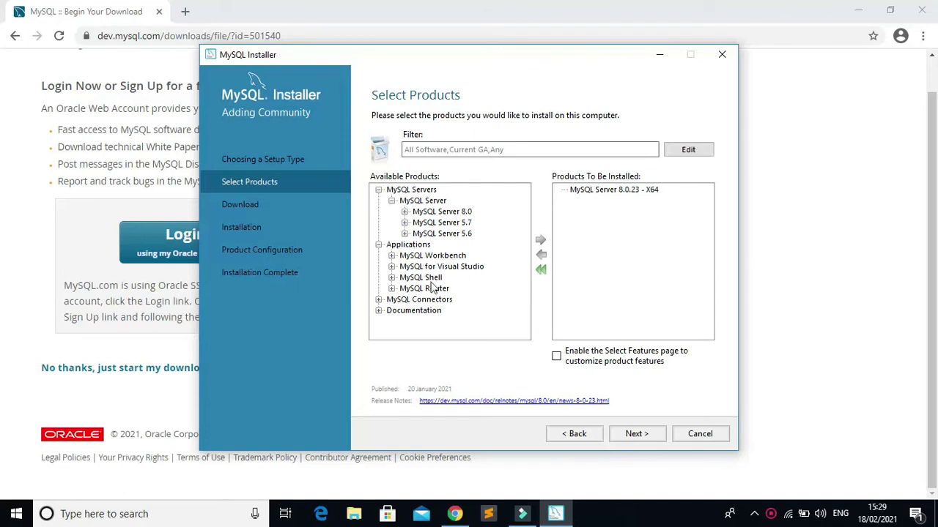
pyautogui.click(392, 278)
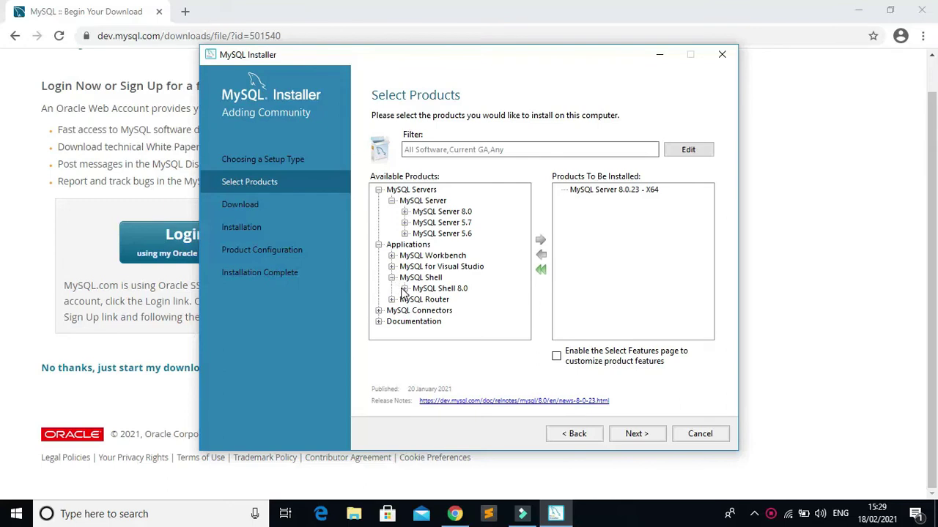
pyautogui.click(405, 288)
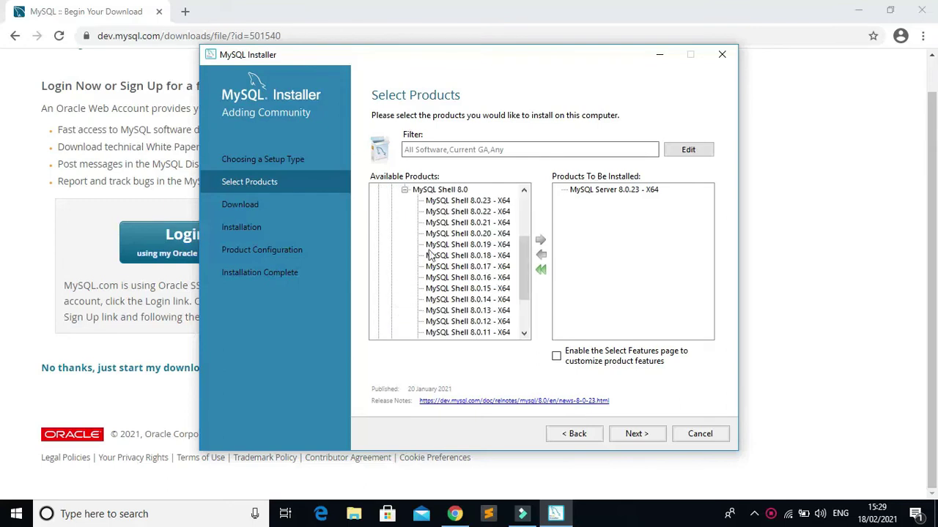
pyautogui.click(464, 200)
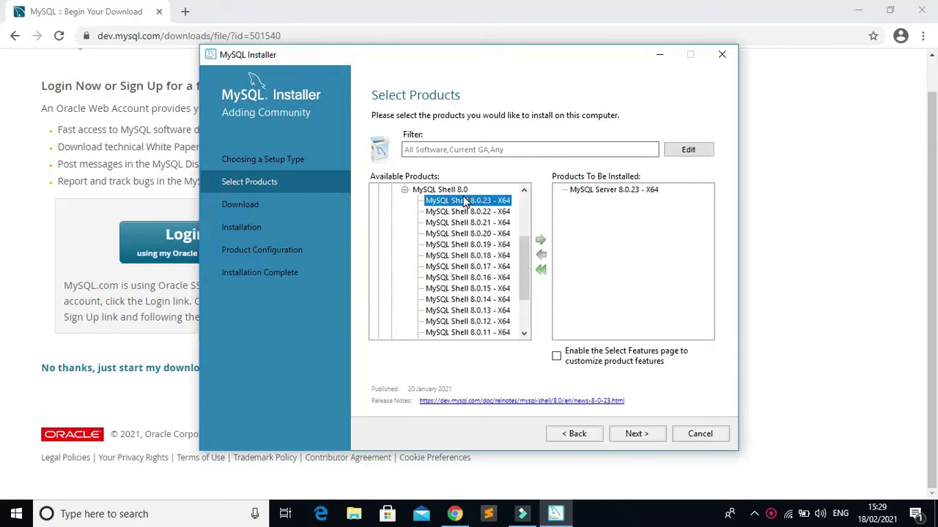
pyautogui.click(540, 242)
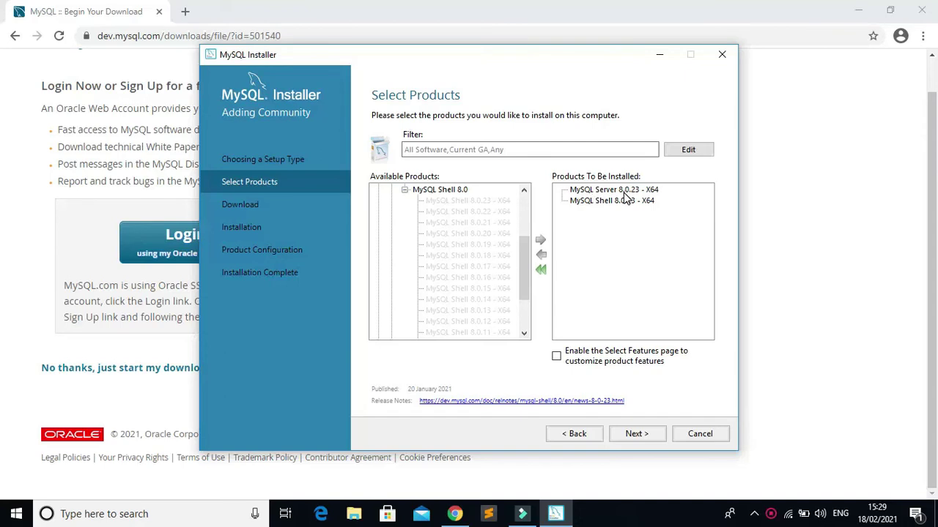
pyautogui.click(638, 436)
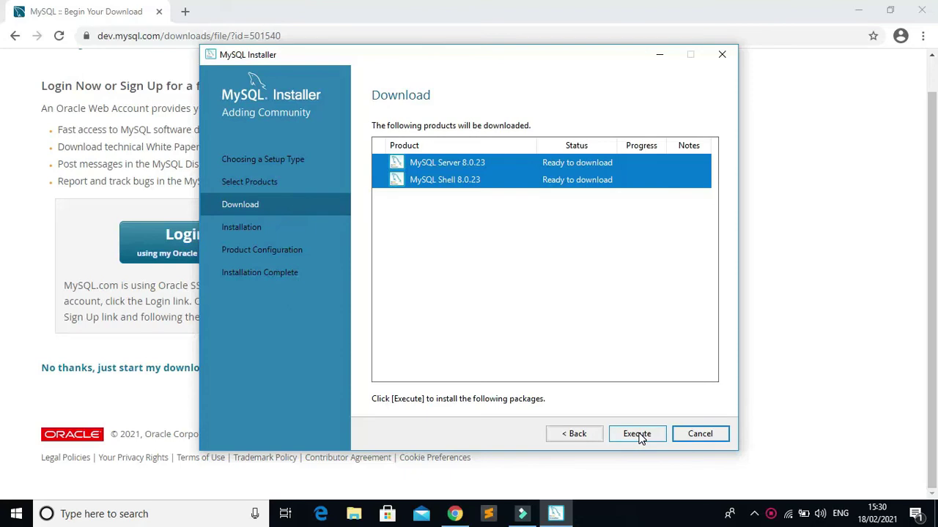
# Execute the download of the MySQL Server 8.0.23 and MySQL Shell 8.0.23 packages.
pyautogui.click(641, 438)
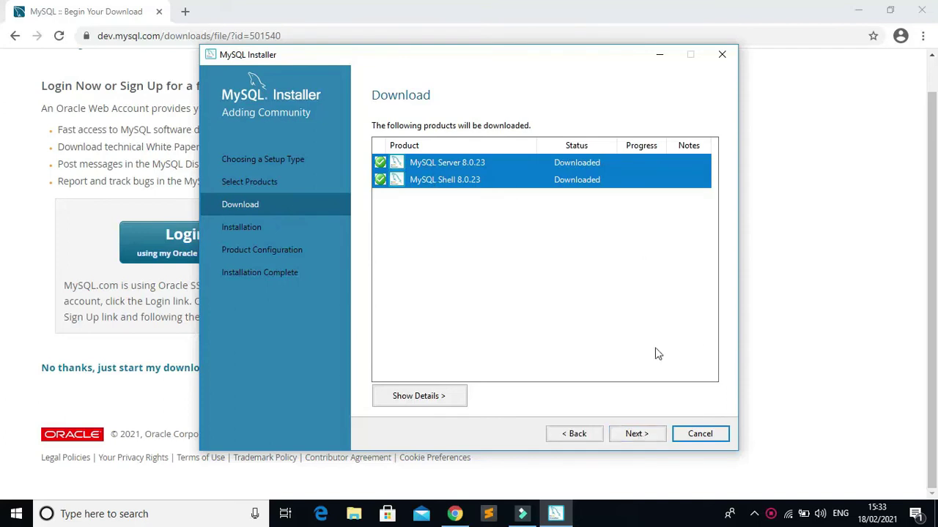
# Execute the installation of MySQL Server 8.0.23 and MySQL Shell 8.0.23, continuing once both complete.
pyautogui.click(644, 435)
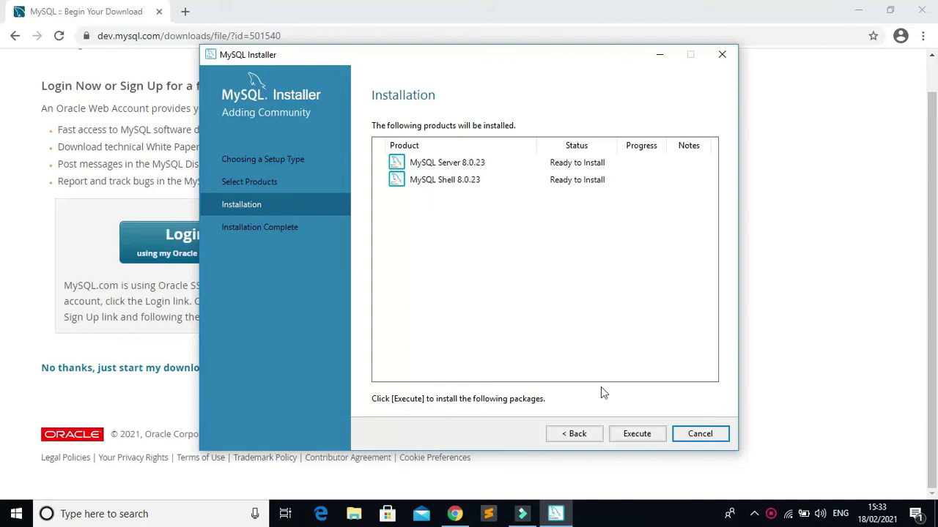
pyautogui.click(637, 433)
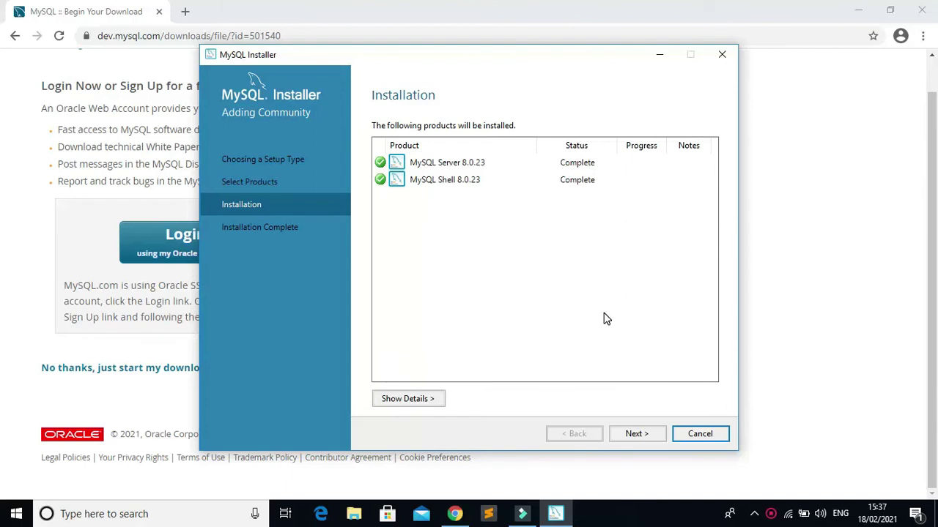
pyautogui.click(645, 434)
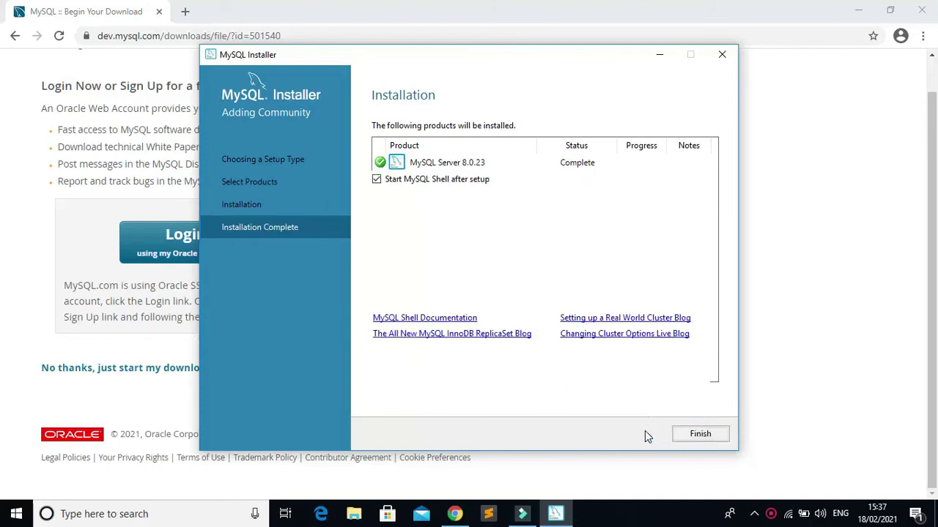
# Finish MySQL Installer and close the MySQL Shell 8.0.23 console window it launches.
pyautogui.click(687, 435)
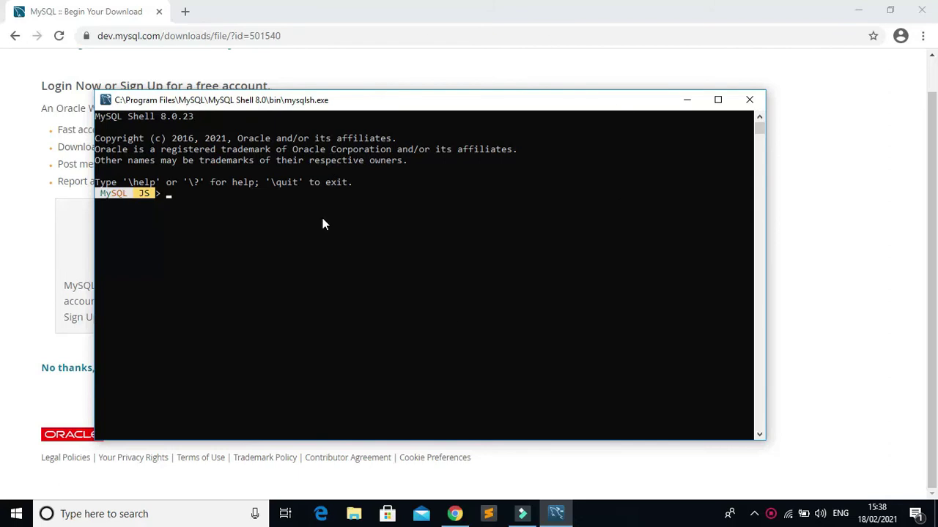
pyautogui.click(749, 100)
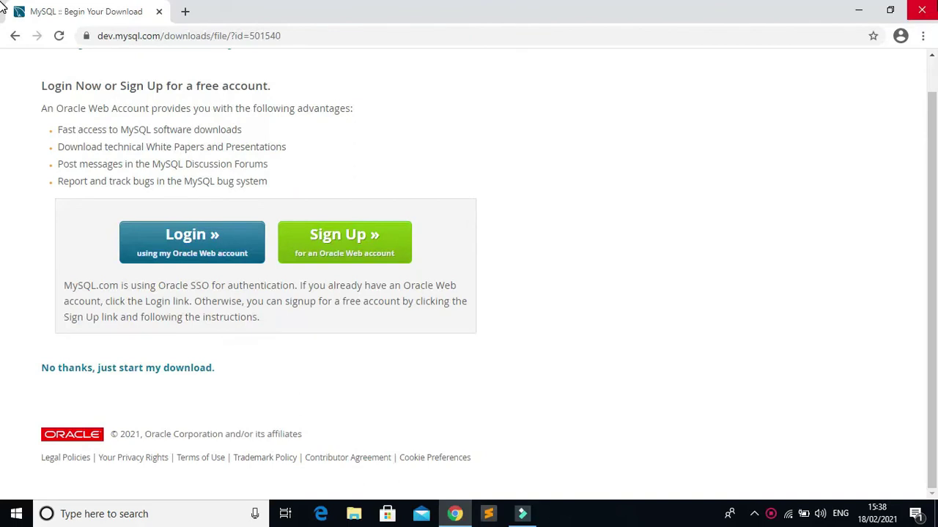
# Close Chrome, glance at the Start menu's recently added MySQL apps, and return to the desktop.
pyautogui.click(921, 9)
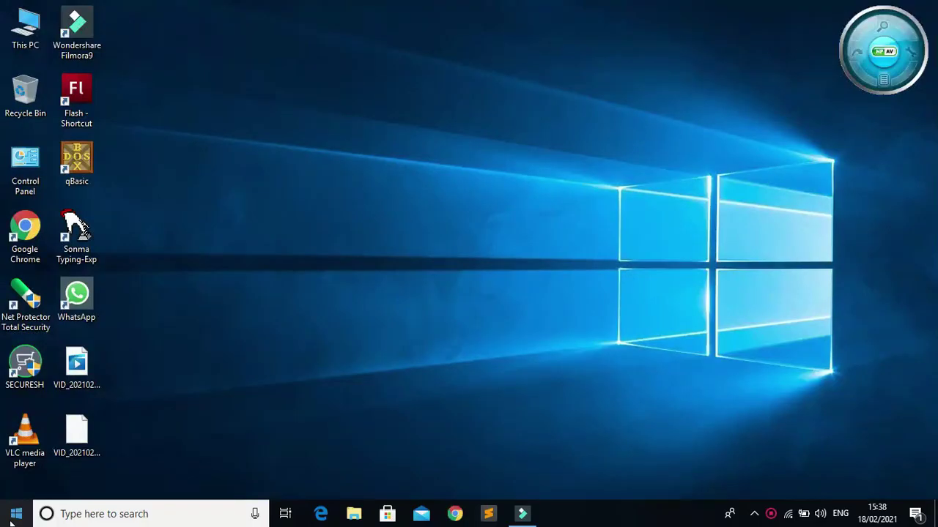
pyautogui.click(11, 521)
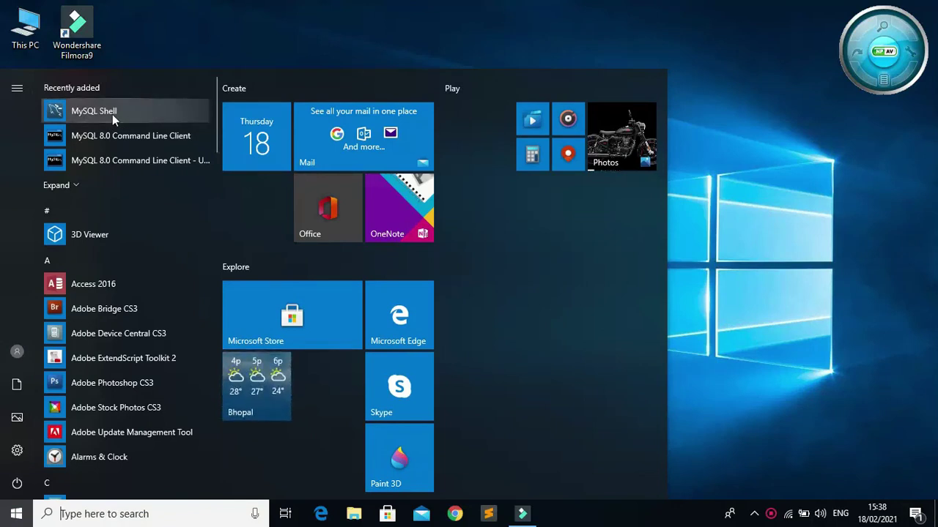
pyautogui.click(149, 135)
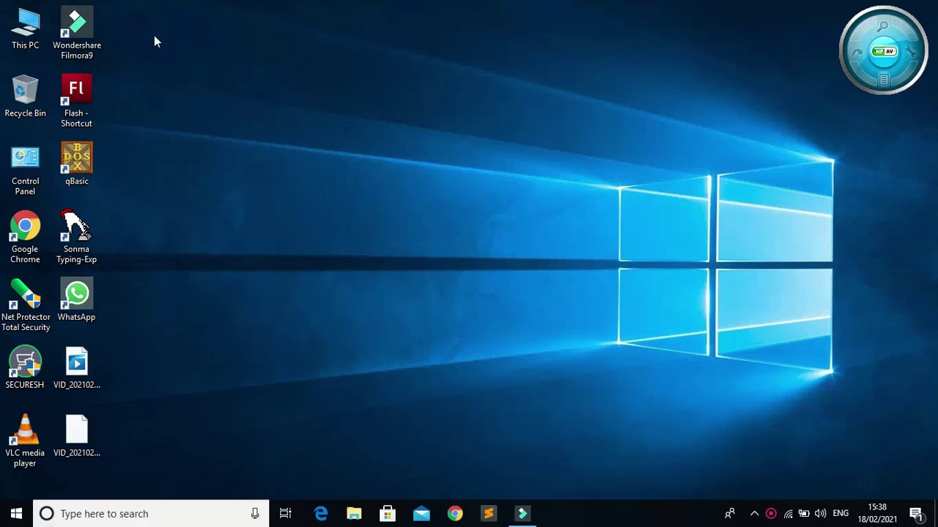
# Relaunch mysql-installer-web-community-8.0.23.0 from the Downloads folder under This PC.
pyautogui.doubleClick(32, 24)
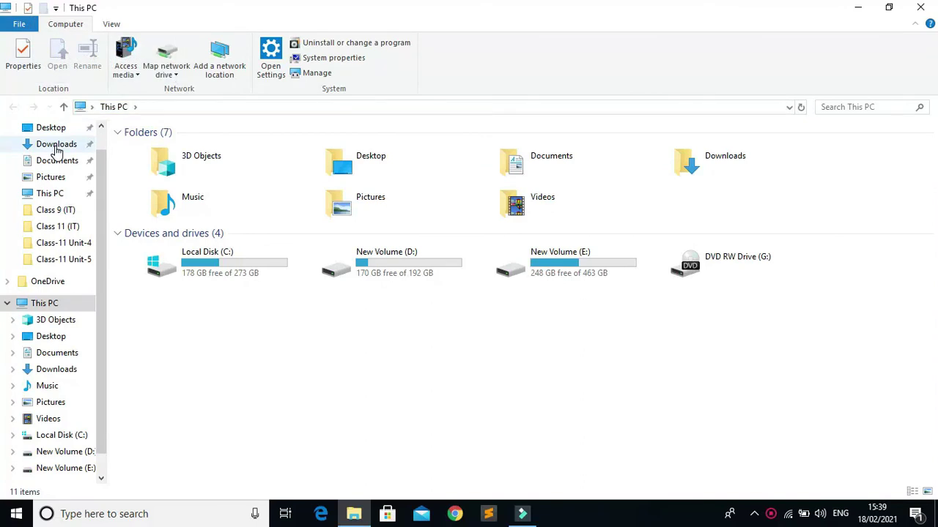
pyautogui.click(57, 149)
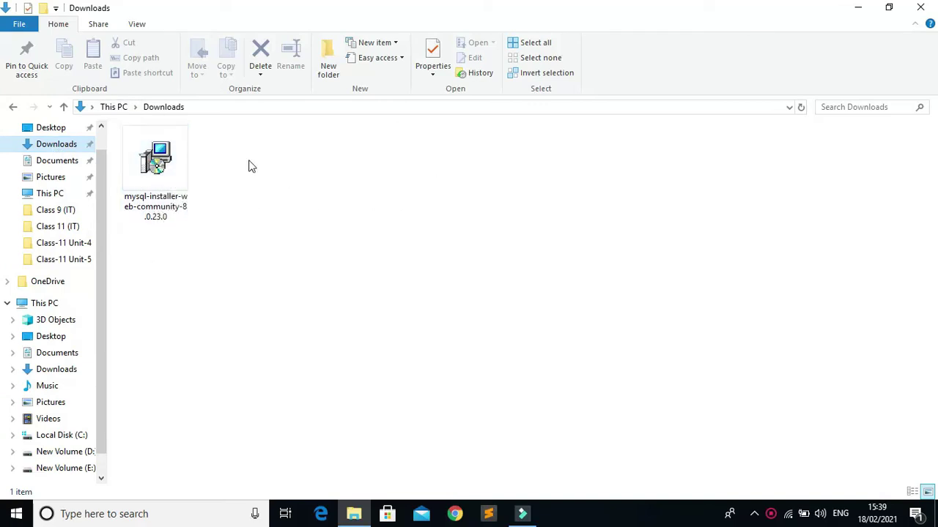
pyautogui.doubleClick(146, 179)
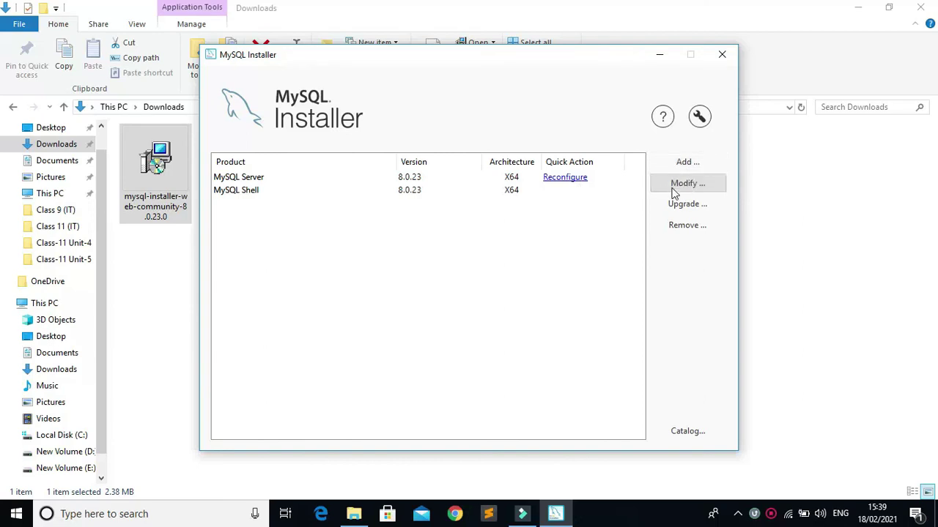
# Select MySQL Server 8.0.23 to view its details, including install path C:\Program Files\MySQL\MySQL Server 8.0\.
pyautogui.click(683, 161)
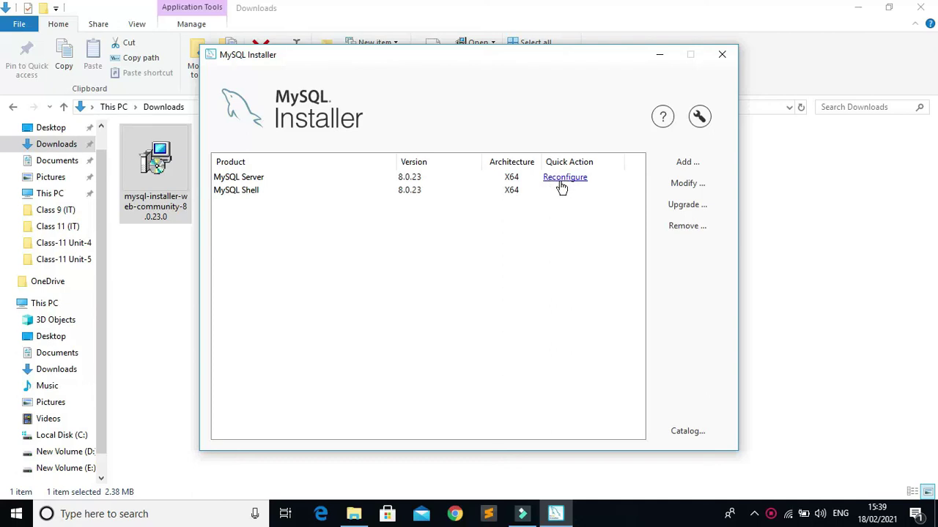
pyautogui.click(573, 183)
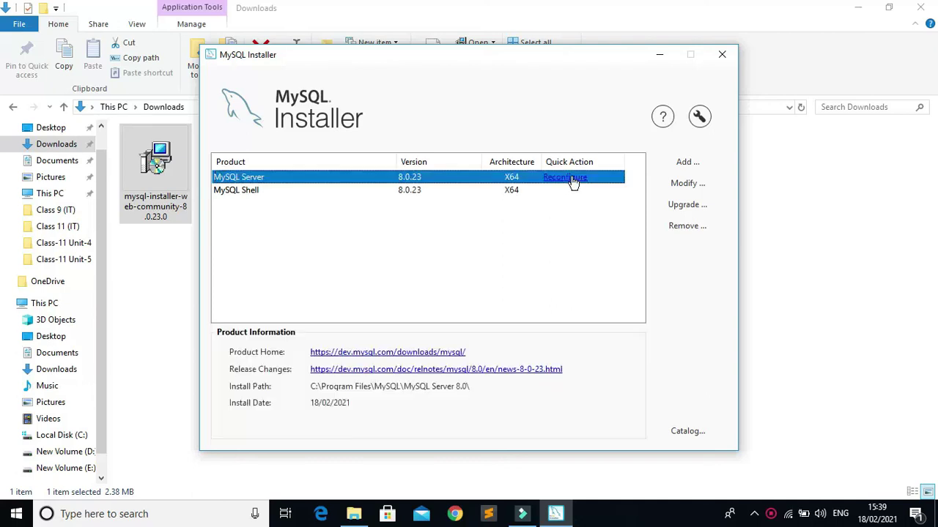
# Reconfigure MySQL Server 8.0.23, keeping default networking and strong-password authentication, up to Accounts and Roles.
pyautogui.click(573, 182)
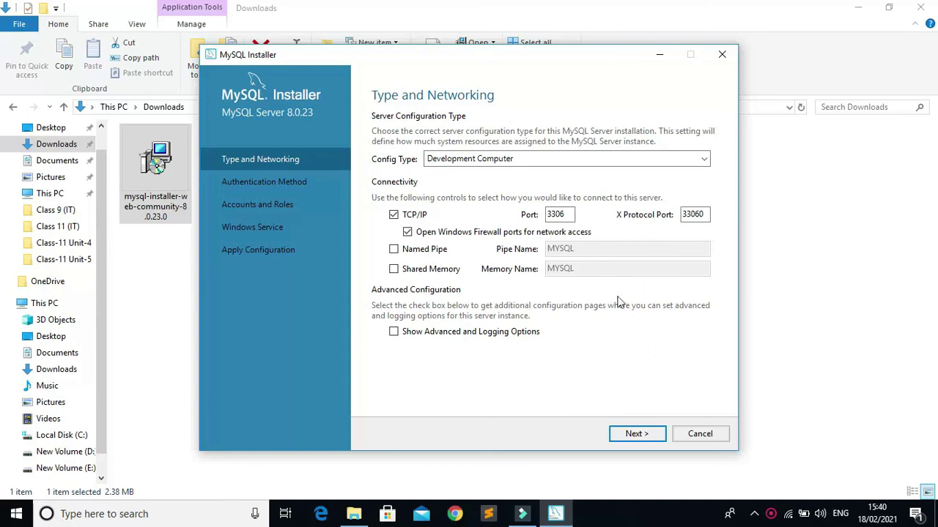
pyautogui.click(636, 435)
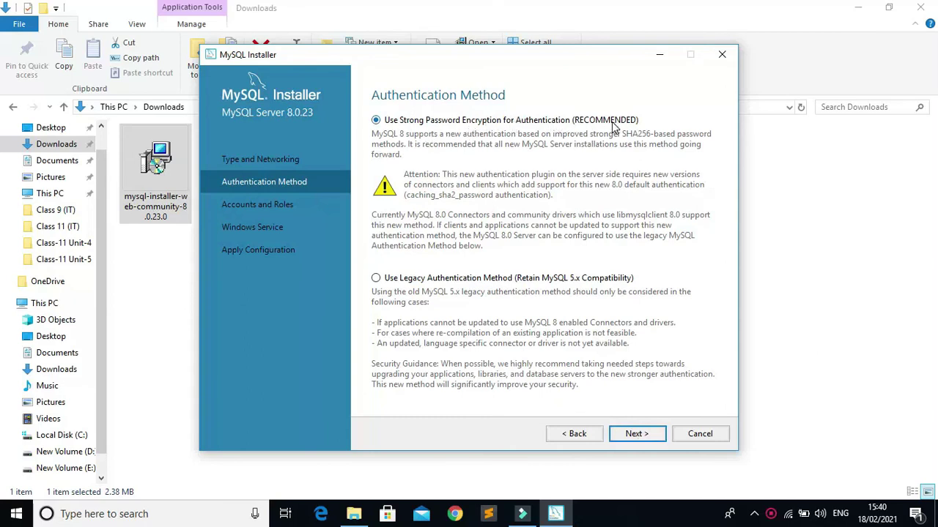
pyautogui.click(634, 435)
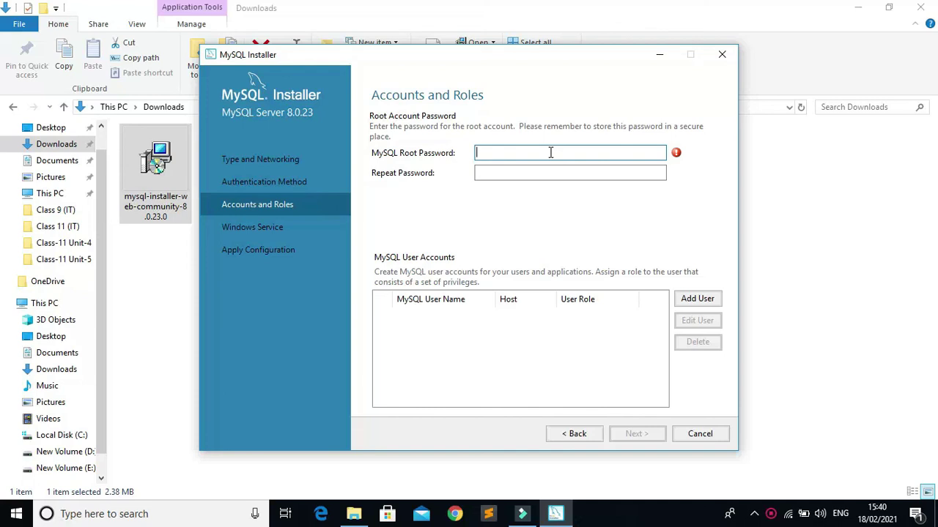
# Enter and confirm the root account password, then continue to the Windows Service step.
pyautogui.write('1234567')
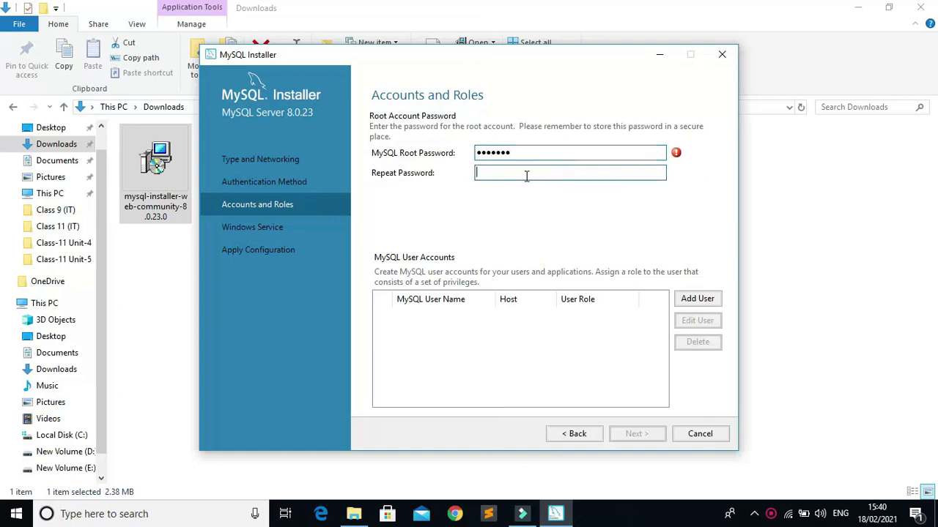
pyautogui.write('1')
pyautogui.write('•••••')
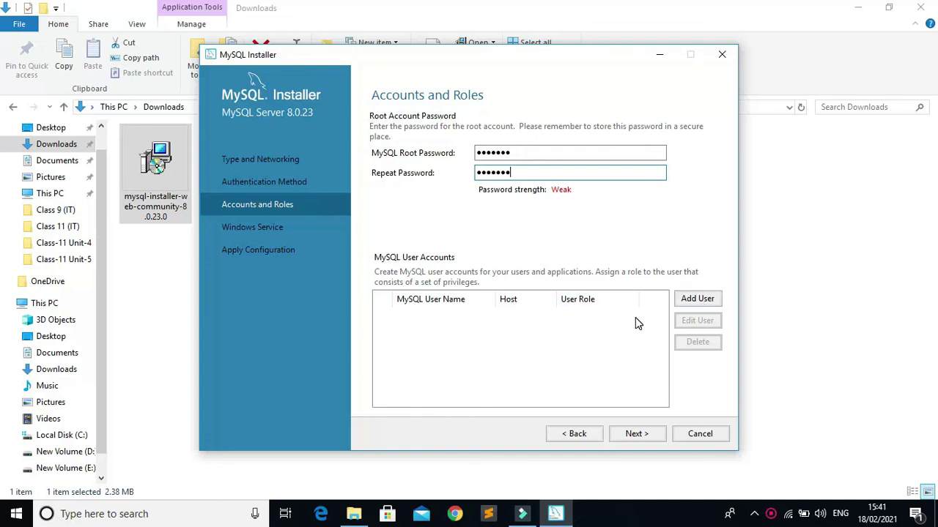
pyautogui.click(636, 433)
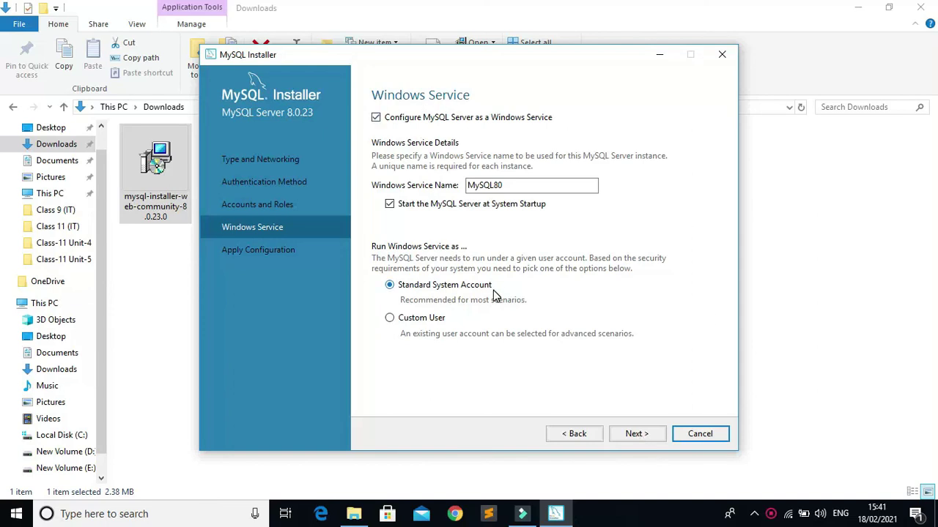
# Apply the configuration with the MySQL80 Windows service, finish the wizard and close MySQL Installer.
pyautogui.click(636, 434)
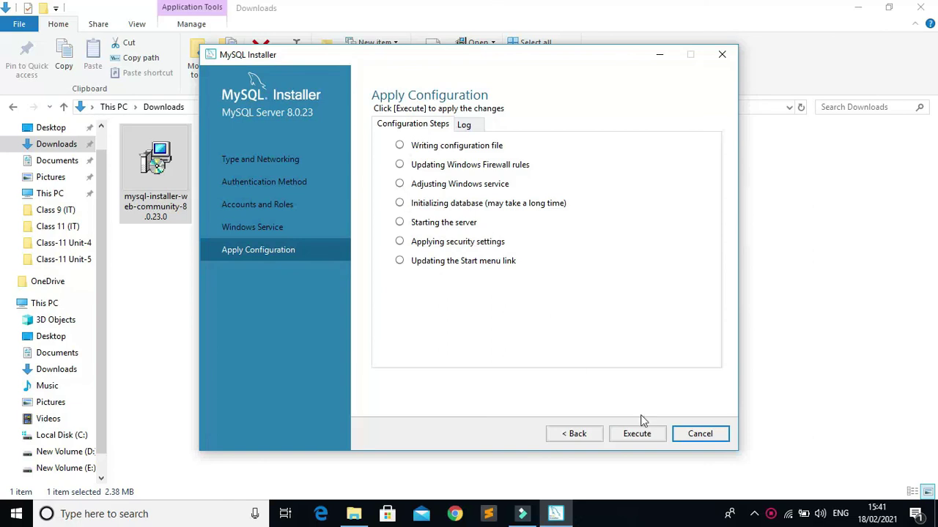
pyautogui.click(647, 436)
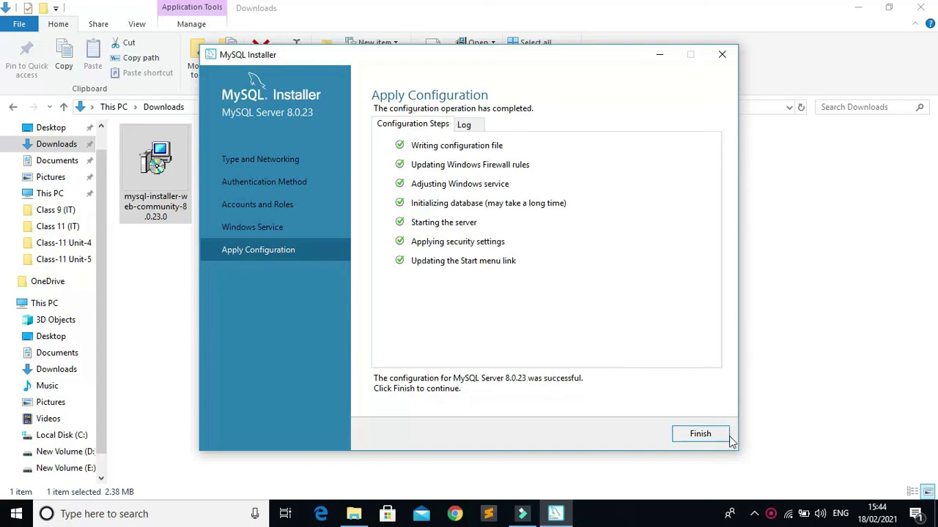
pyautogui.click(704, 438)
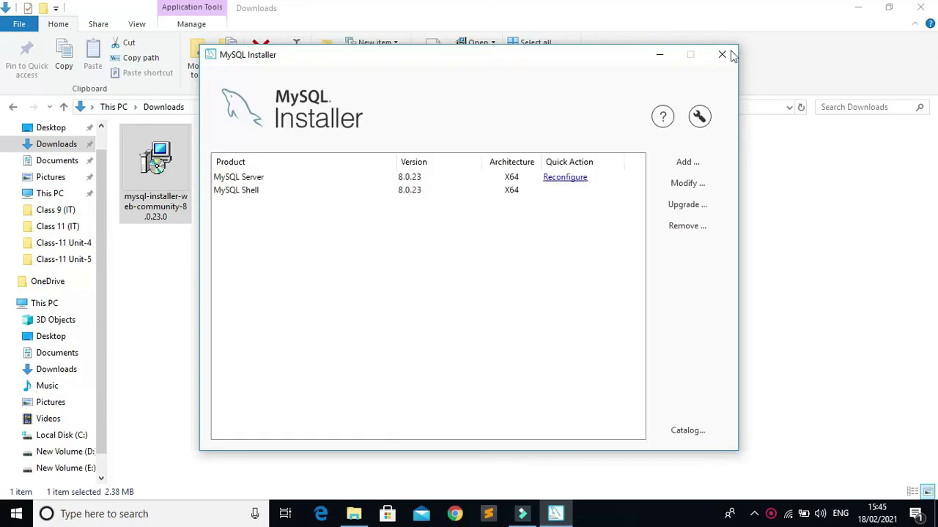
pyautogui.click(723, 55)
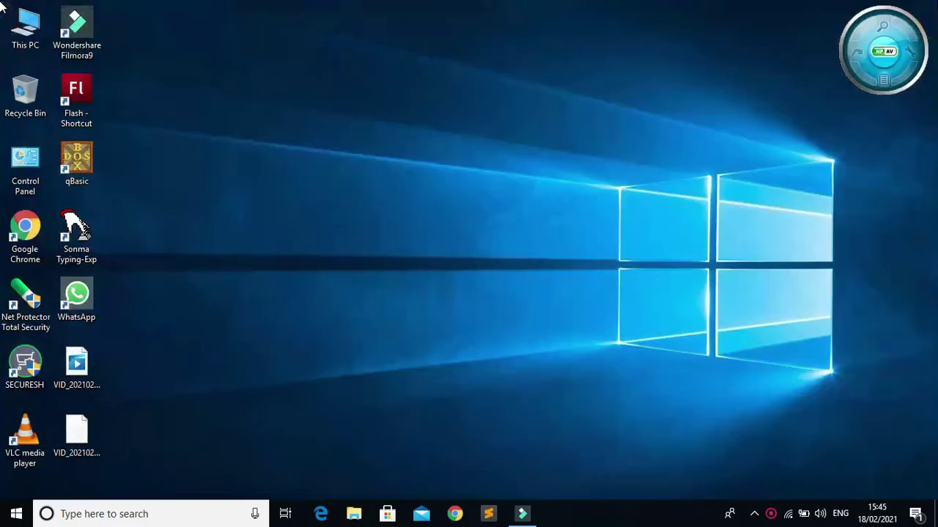
# Launch MySQL 8.0 Command Line Client from Recently added in the Start menu.
pyautogui.click(8, 520)
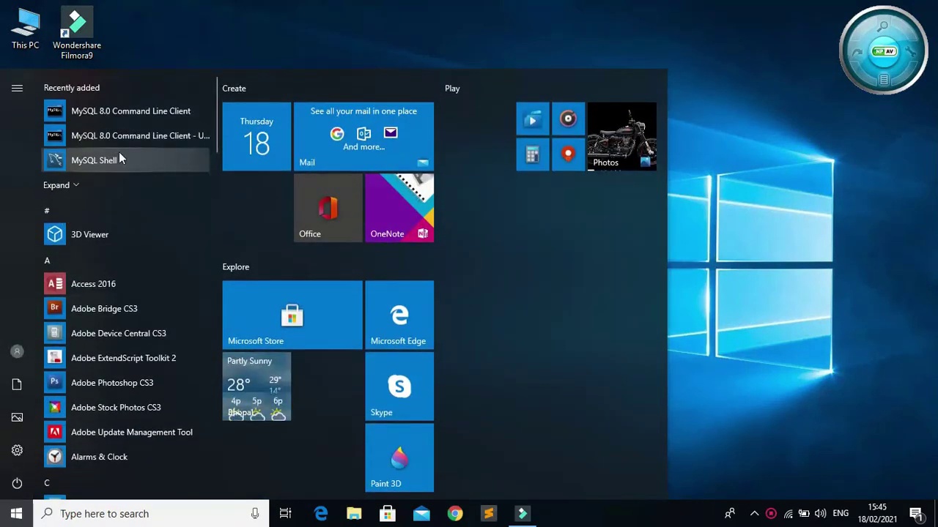
pyautogui.click(126, 115)
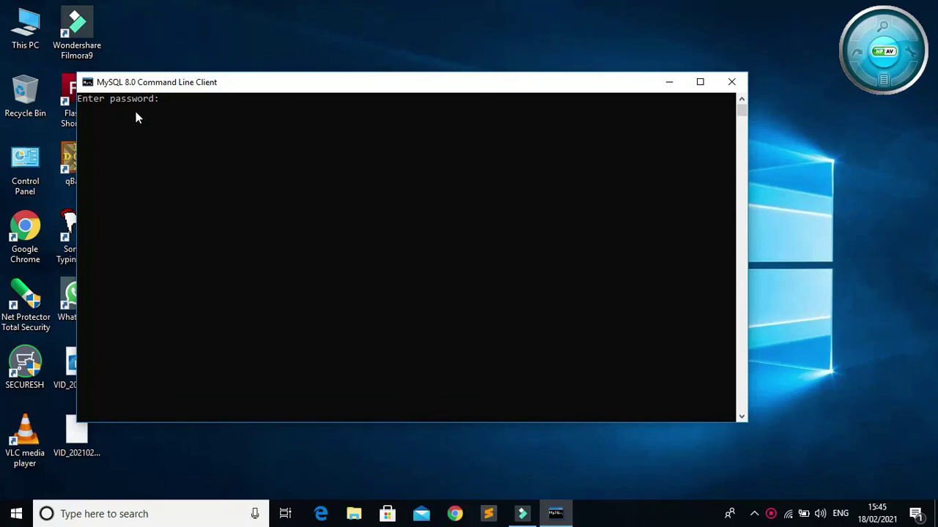
# Maximize the console and log in to the 8.0.23 server with the root password.
pyautogui.click(699, 85)
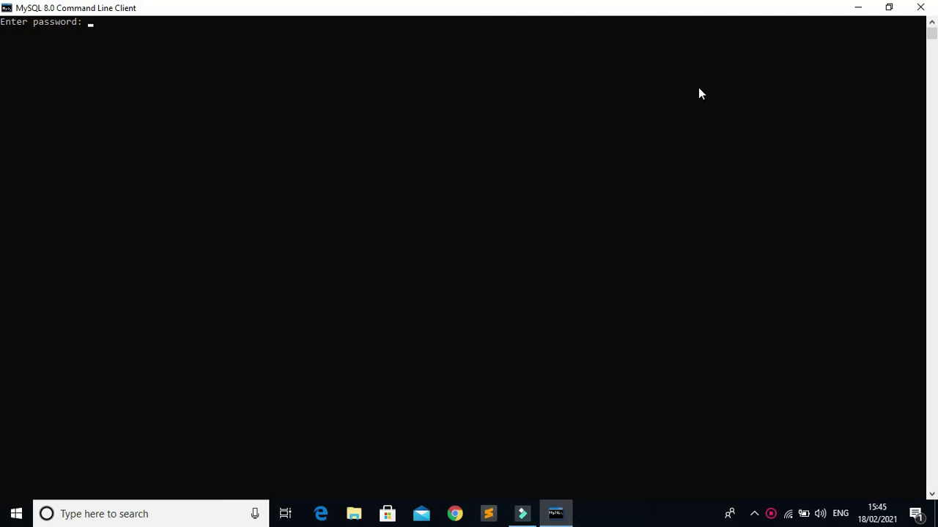
pyautogui.write('*******')
pyautogui.press('Return')
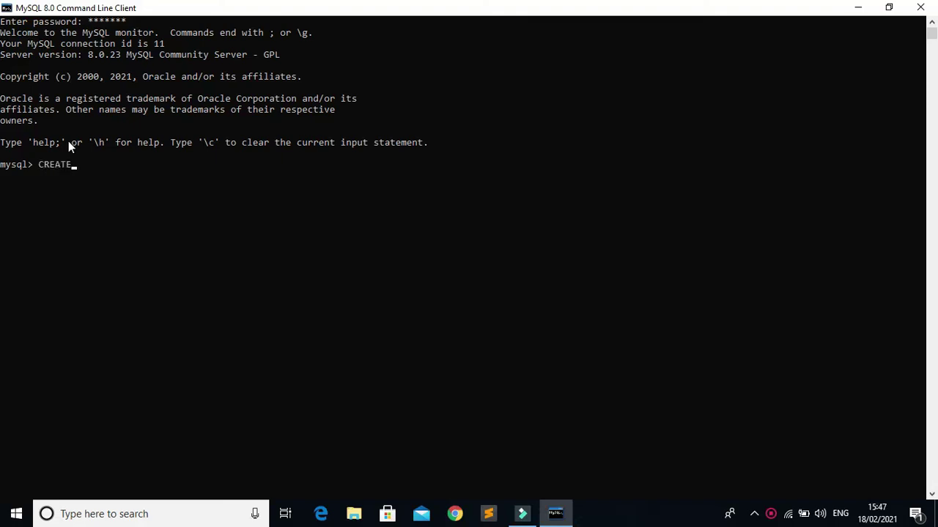
# Create the database School with CREATE DATABASE School;, correcting a typo in the name.
pyautogui.write('DATABASE SCH')
pyautogui.press('BackSpace')
pyautogui.press('BackSpace')
pyautogui.write('chool;')
pyautogui.press('Return')
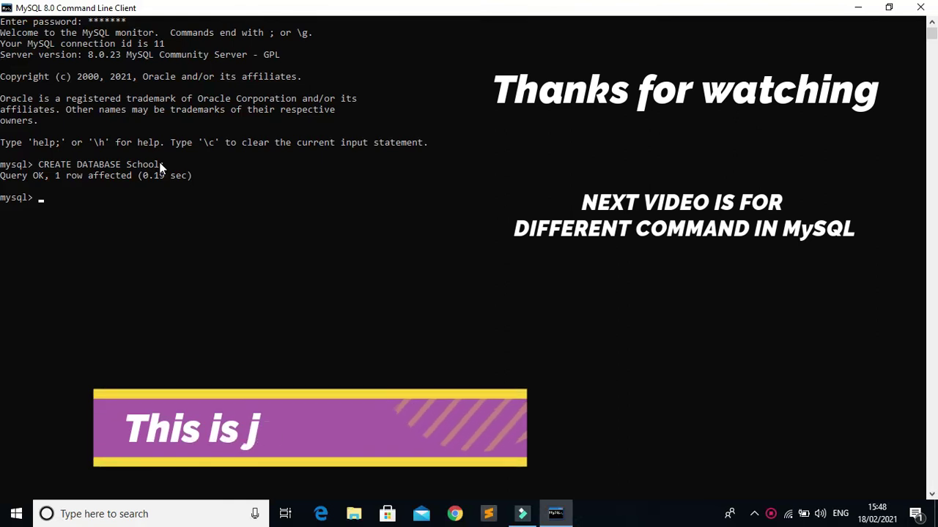
# Switch to the School database with USE School;, correcting the mistyped period.
pyautogui.write('USE ')
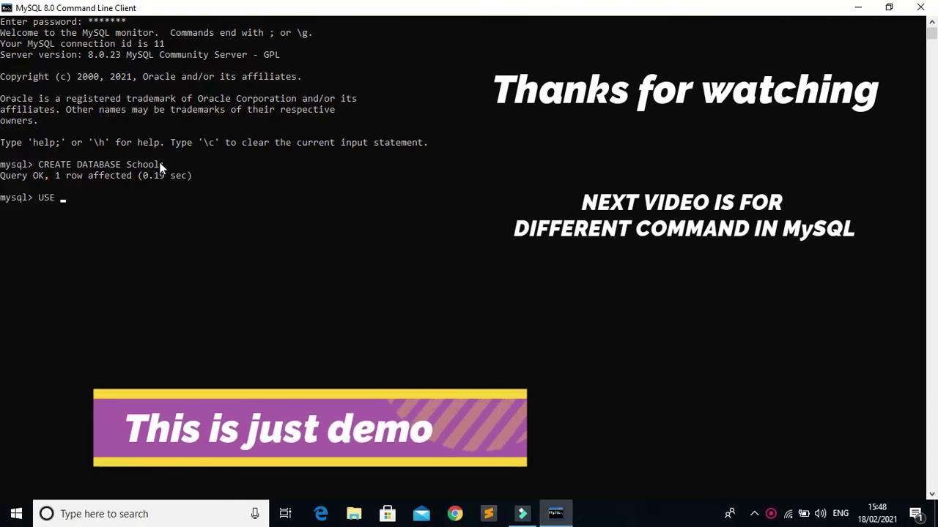
pyautogui.write('School.')
pyautogui.press('BackSpace')
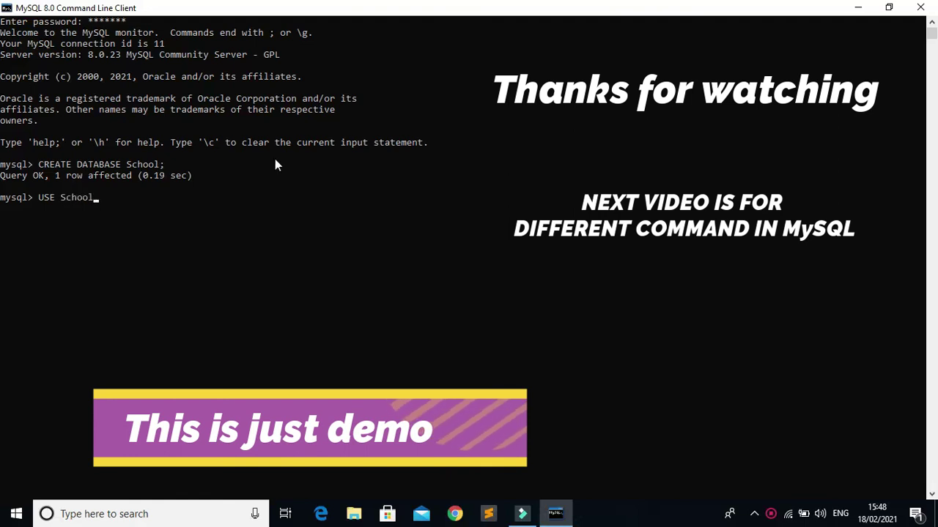
pyautogui.write(';')
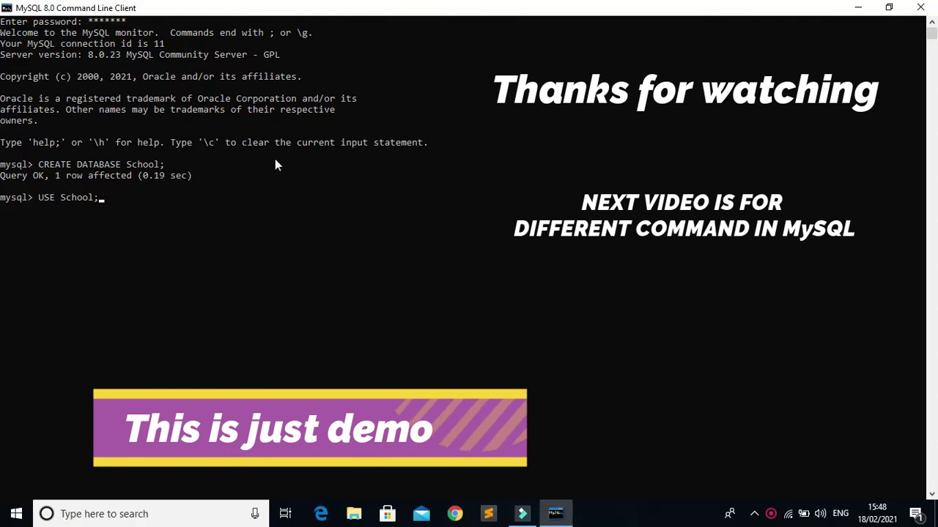
pyautogui.press('Return')
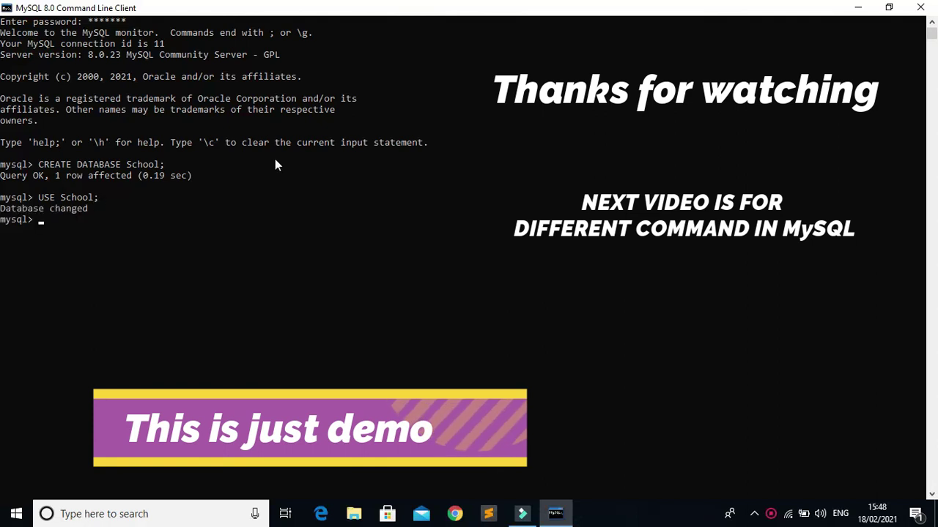